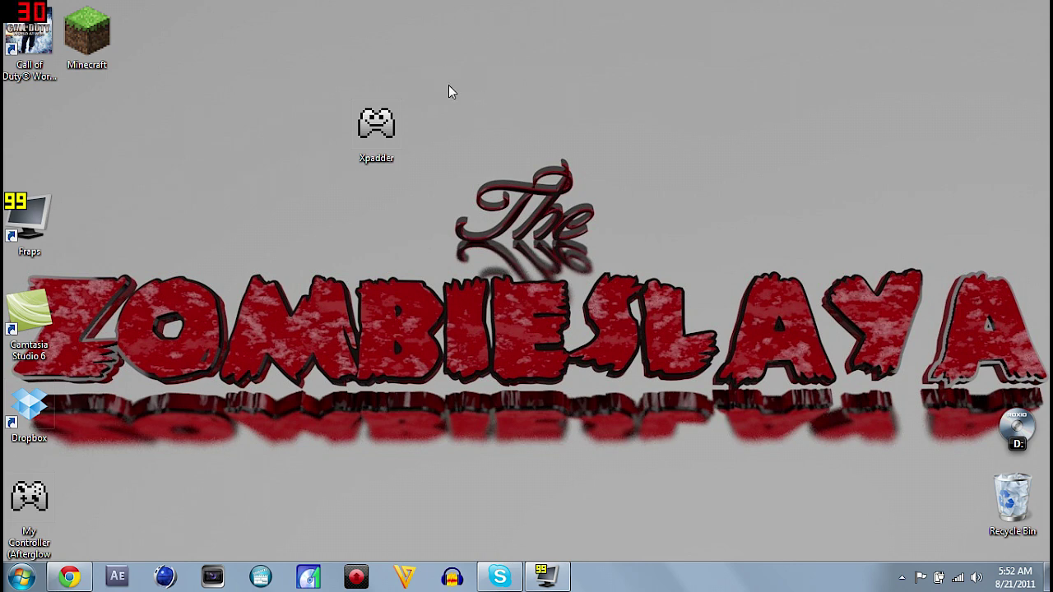
# Open Xpadder from the desktop and start a new controller layout for the Afterglow Gamepad for Xbox 360
pyautogui.doubleClick(392, 121)
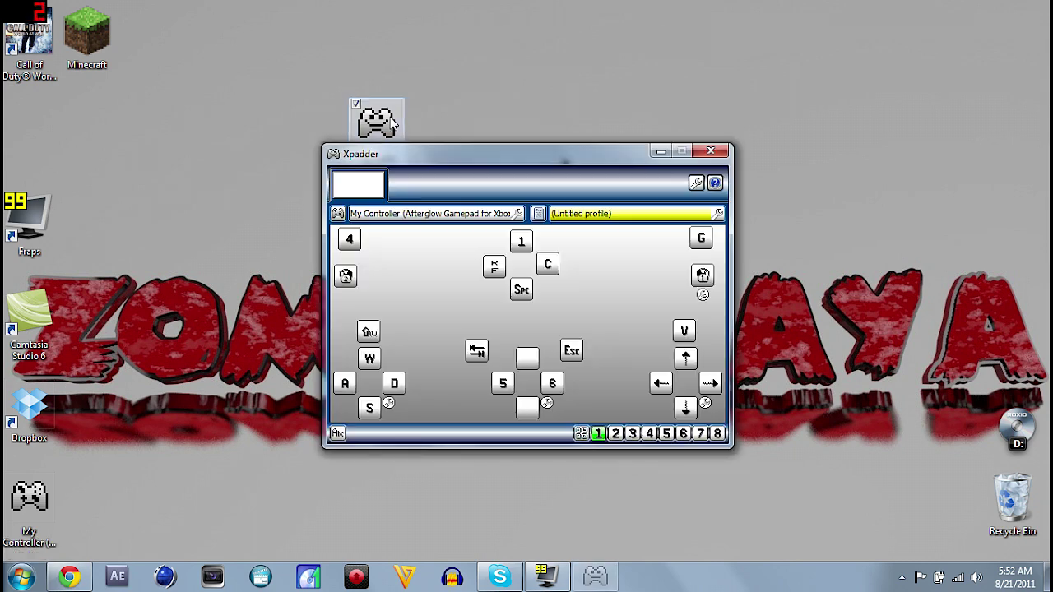
pyautogui.click(337, 214)
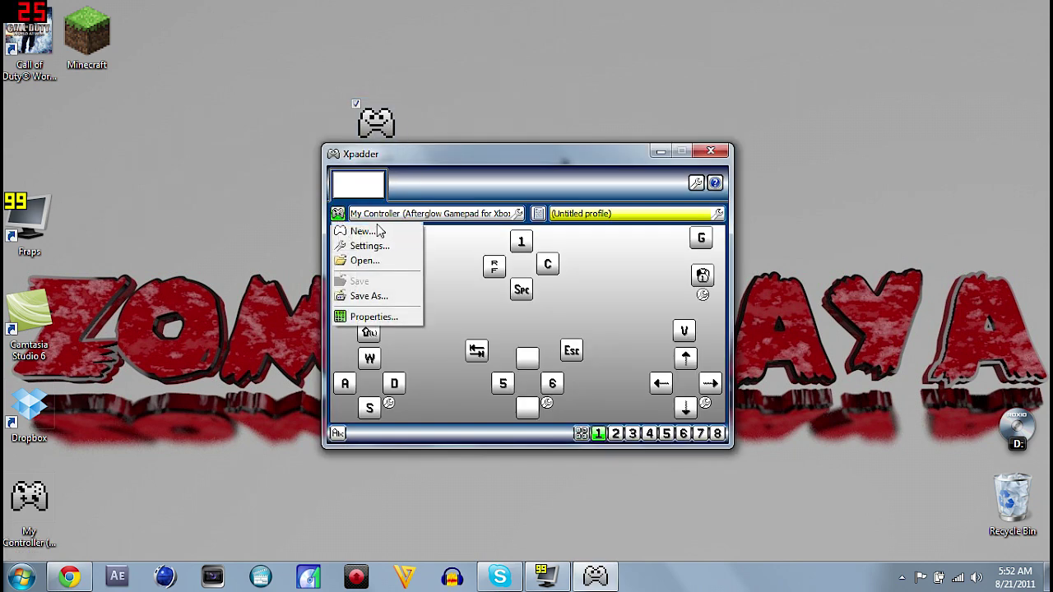
pyautogui.click(376, 231)
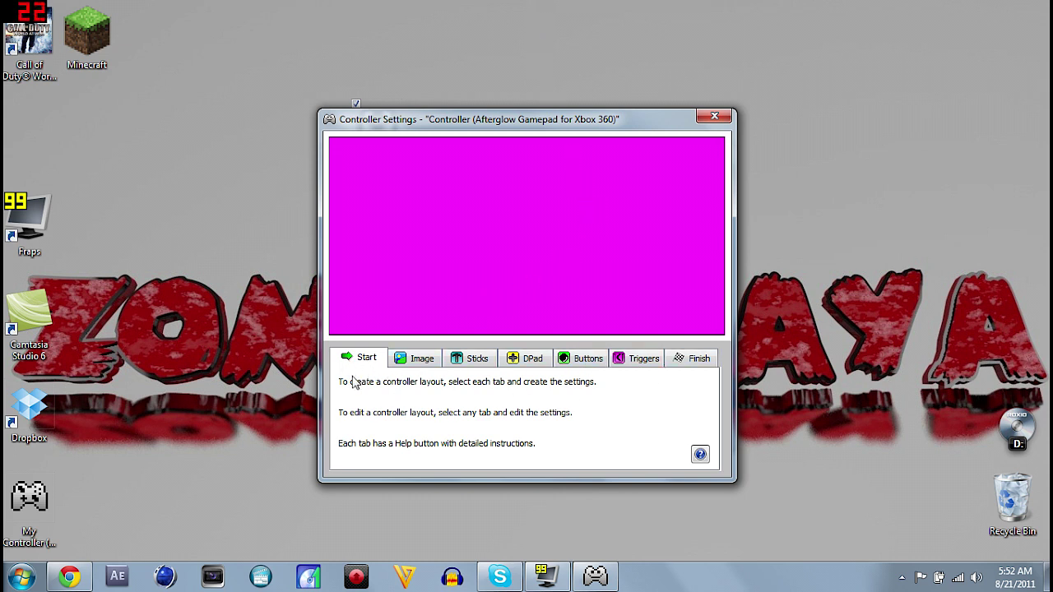
# Enable Stick 1, Stick 2 and the DPad in the new controller layout
pyautogui.click(419, 367)
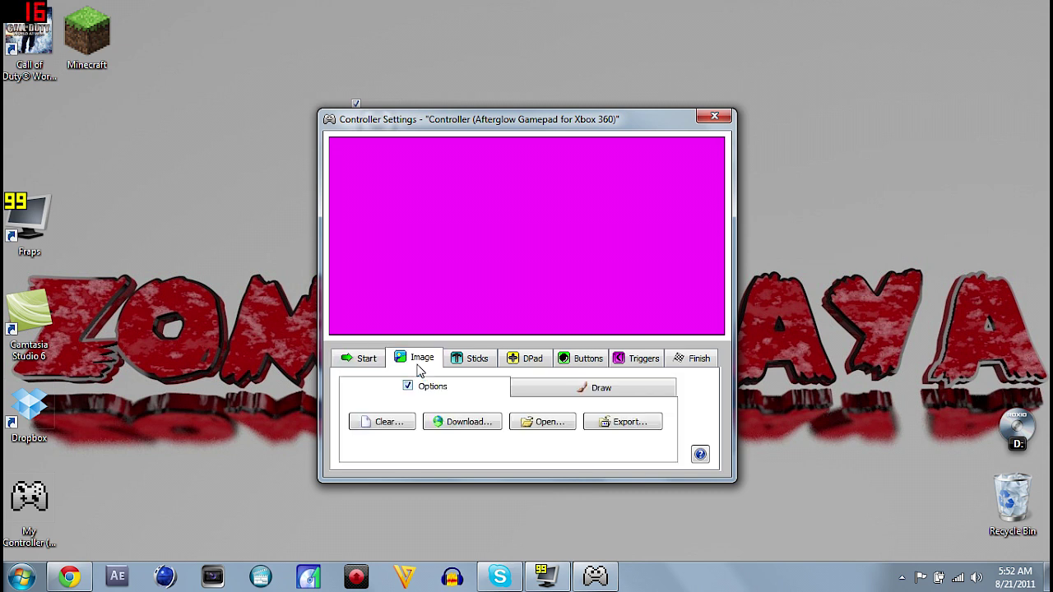
pyautogui.click(475, 365)
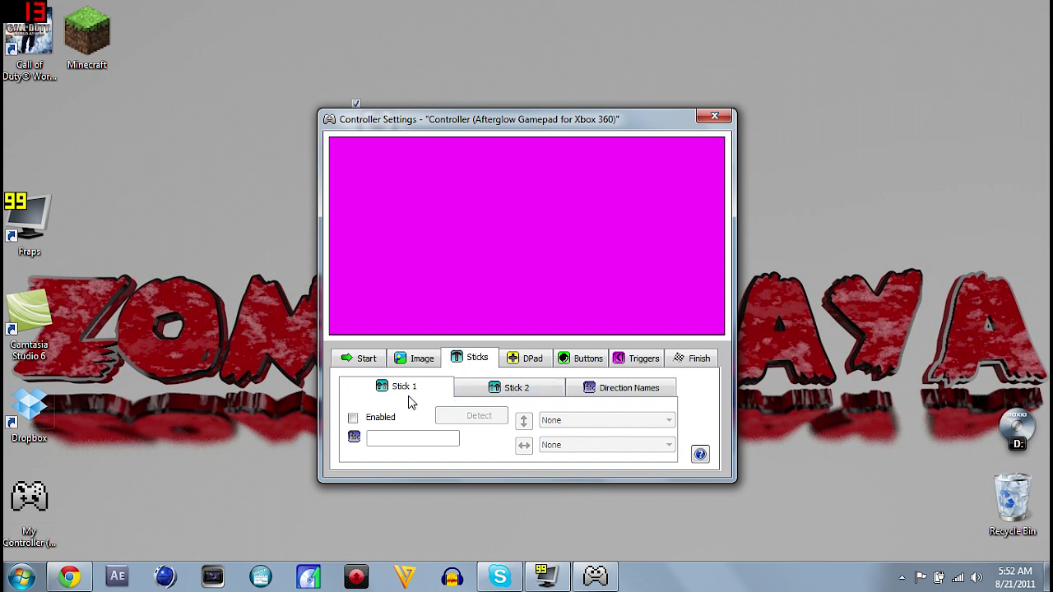
pyautogui.click(354, 418)
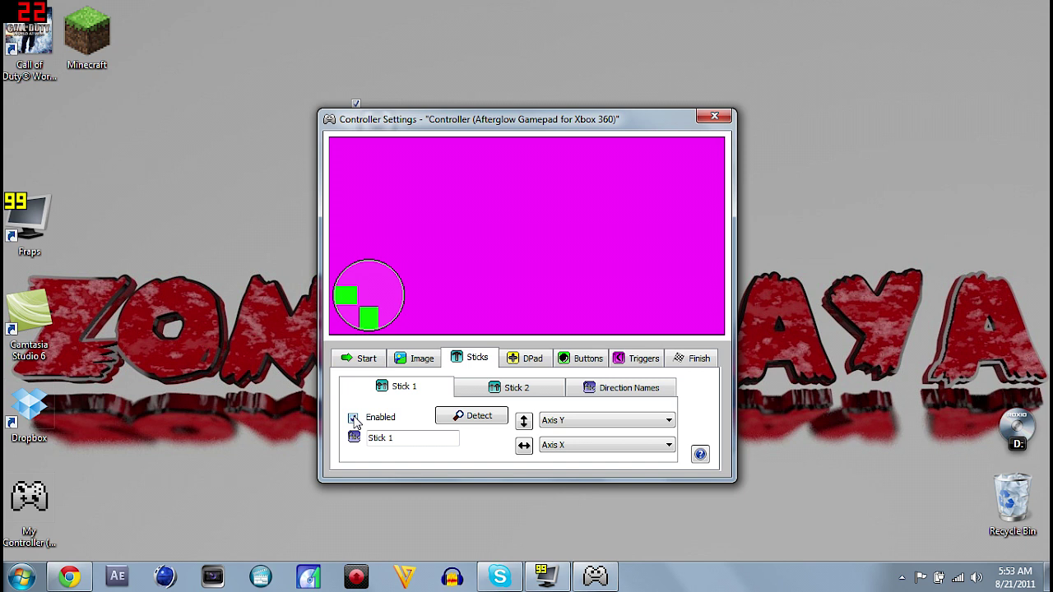
pyautogui.click(494, 391)
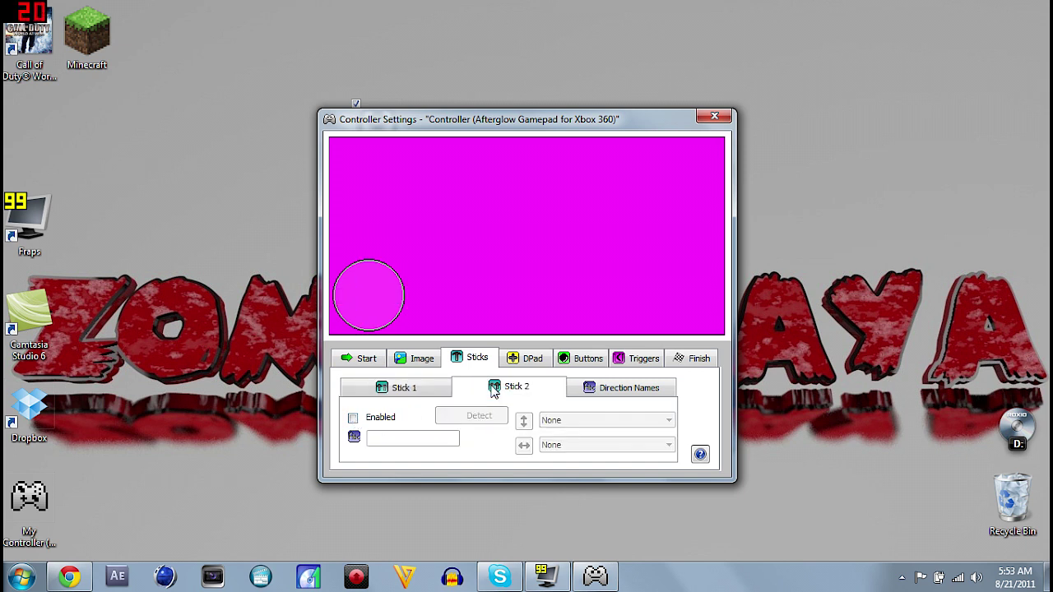
pyautogui.click(354, 418)
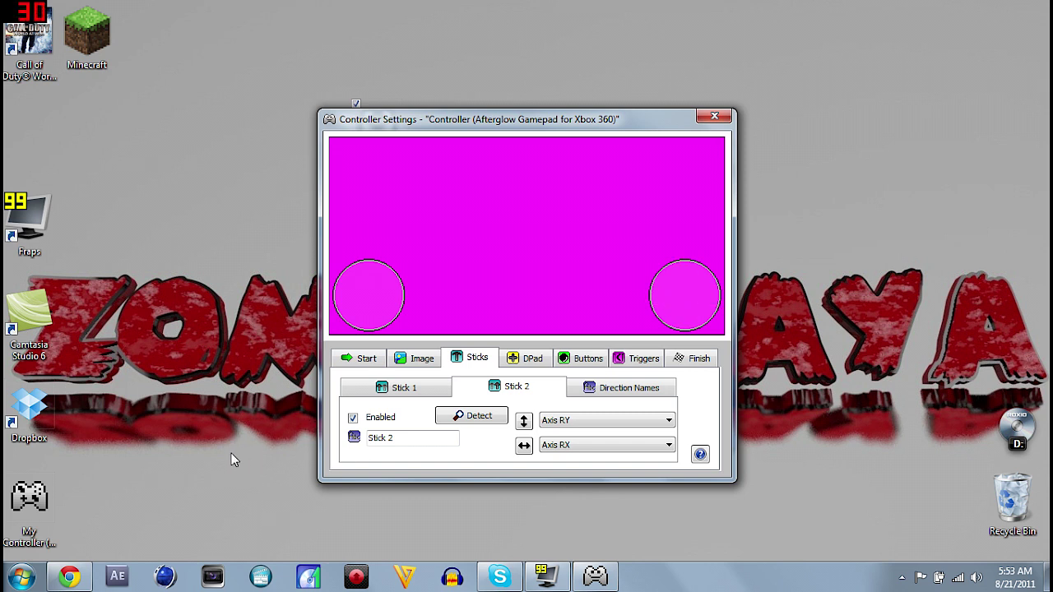
pyautogui.click(530, 362)
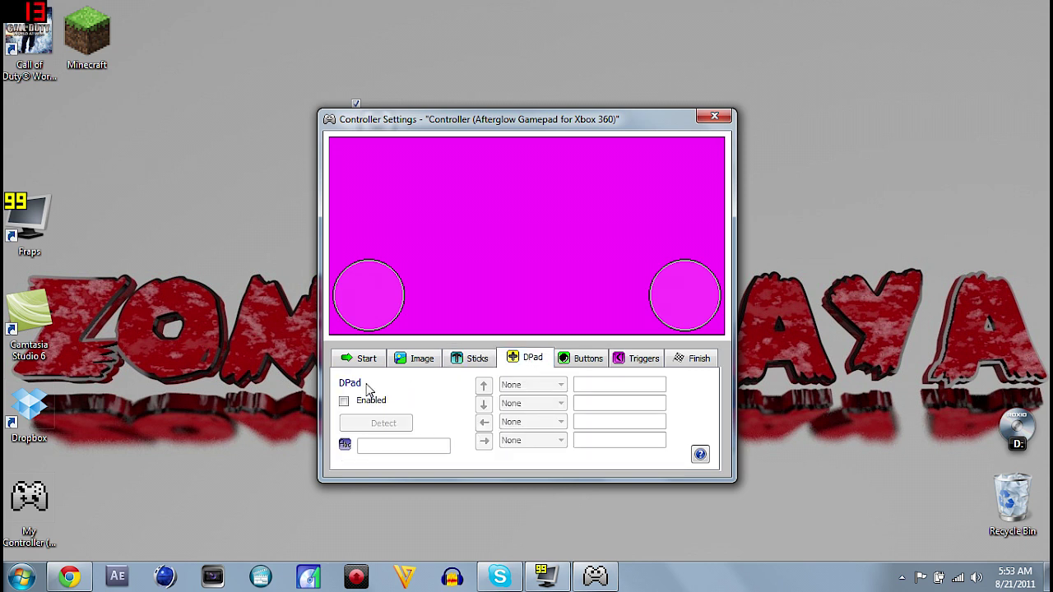
pyautogui.click(344, 402)
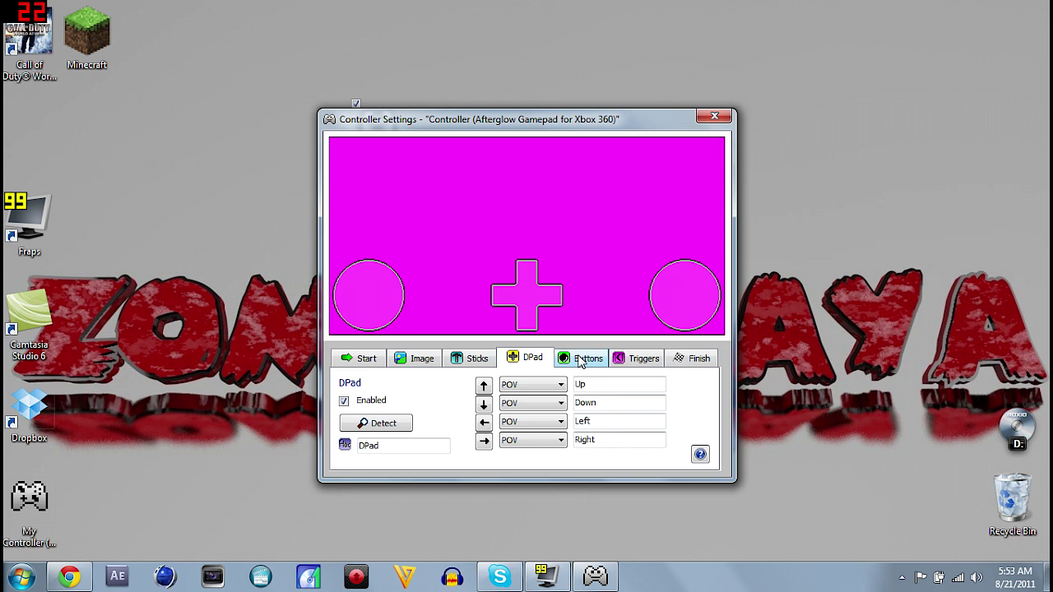
# Add the gamepad's shoulder buttons, placing Button 6 in the layout's upper-right corner and Button 5 in its upper-left corner
pyautogui.click(581, 363)
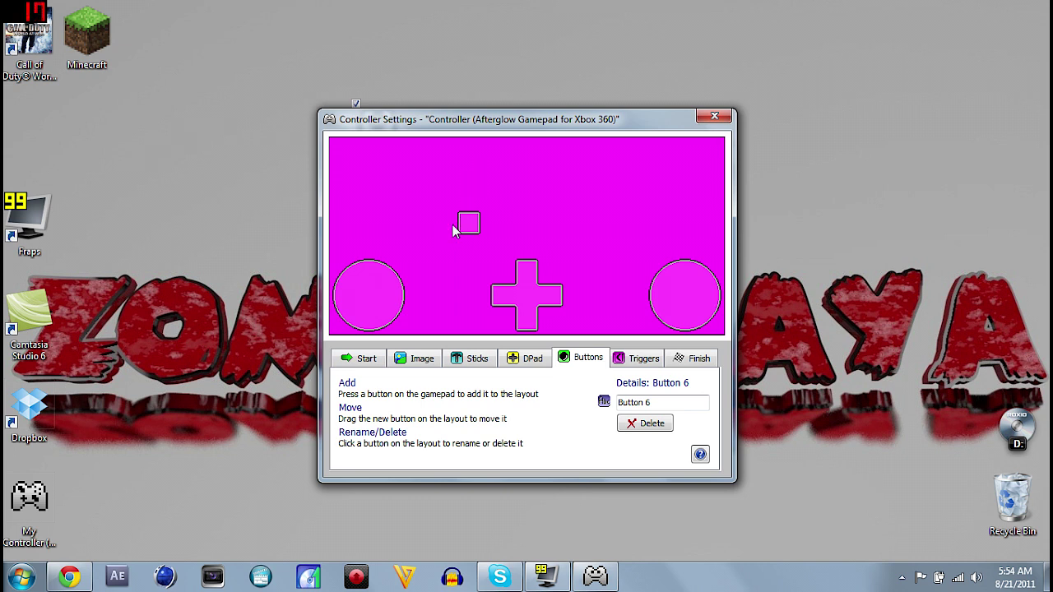
pyautogui.moveTo(466, 224); pyautogui.dragTo(550, 216)
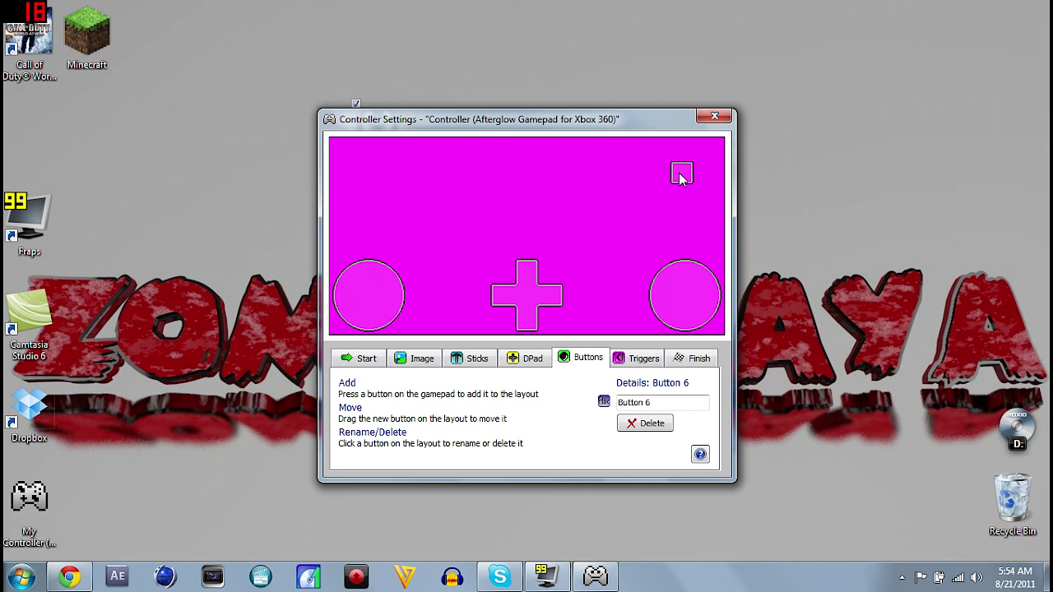
pyautogui.moveTo(680, 174); pyautogui.dragTo(701, 153)
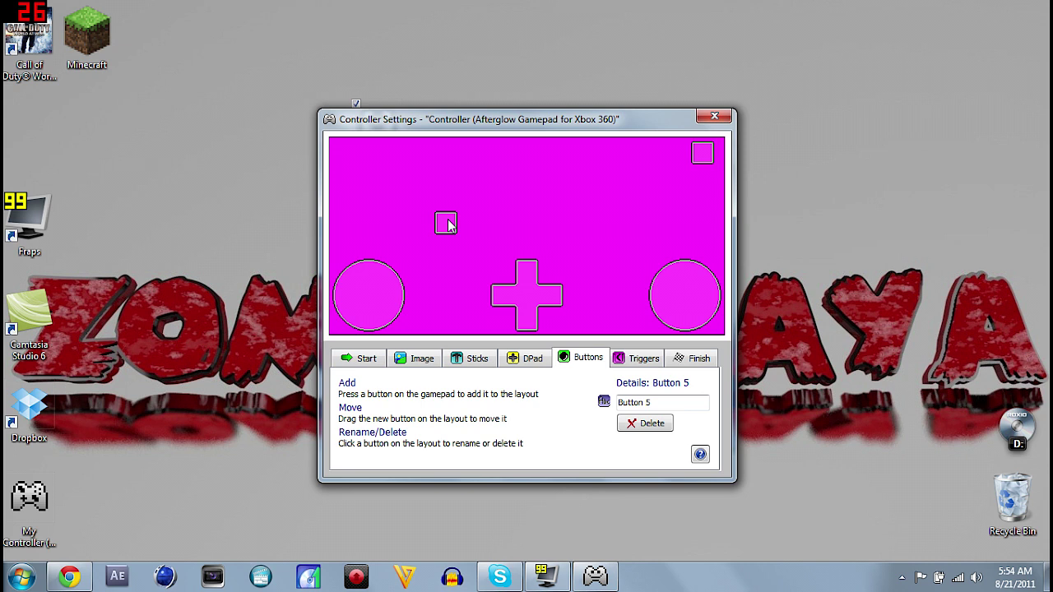
pyautogui.moveTo(450, 225); pyautogui.dragTo(342, 151)
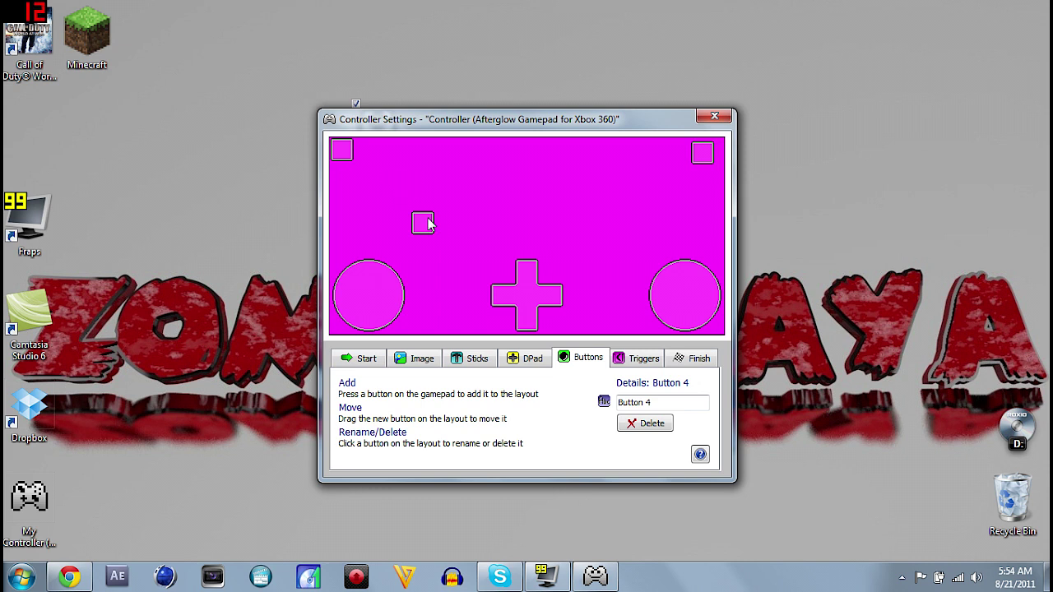
# Arrange Buttons 4, 2, 1 and 3 in a diamond at the layout's upper middle, and place another button above the DPad's right side
pyautogui.moveTo(429, 221); pyautogui.dragTo(525, 161)
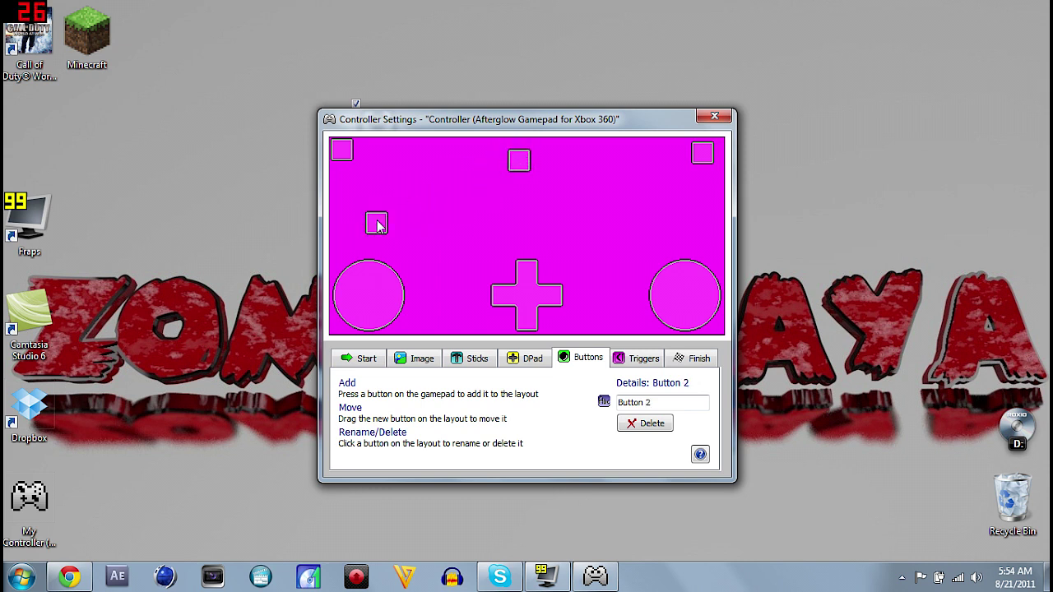
pyautogui.moveTo(380, 225); pyautogui.dragTo(543, 187)
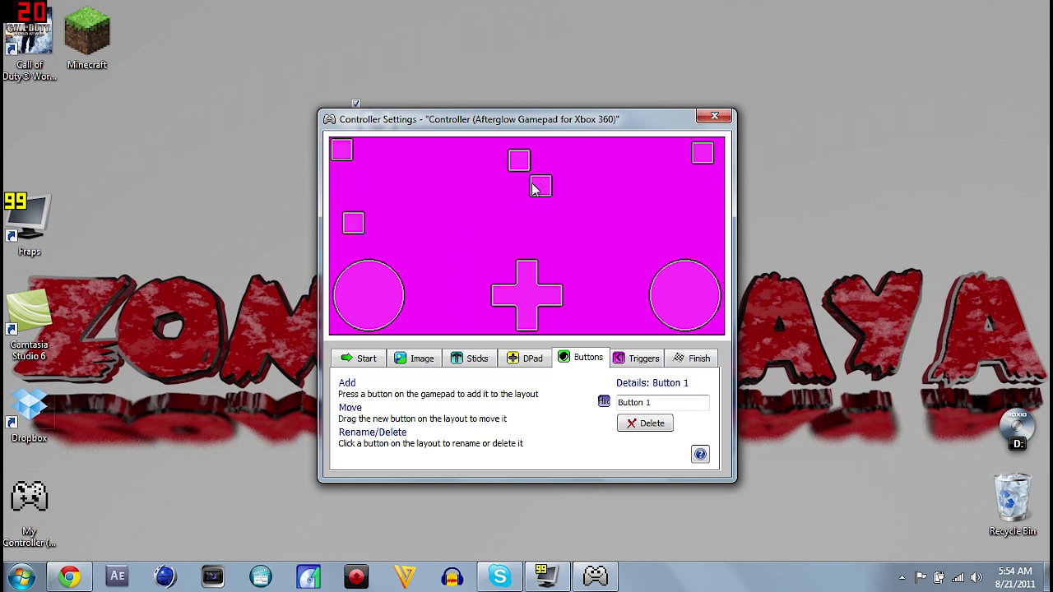
pyautogui.moveTo(353, 223); pyautogui.dragTo(519, 214)
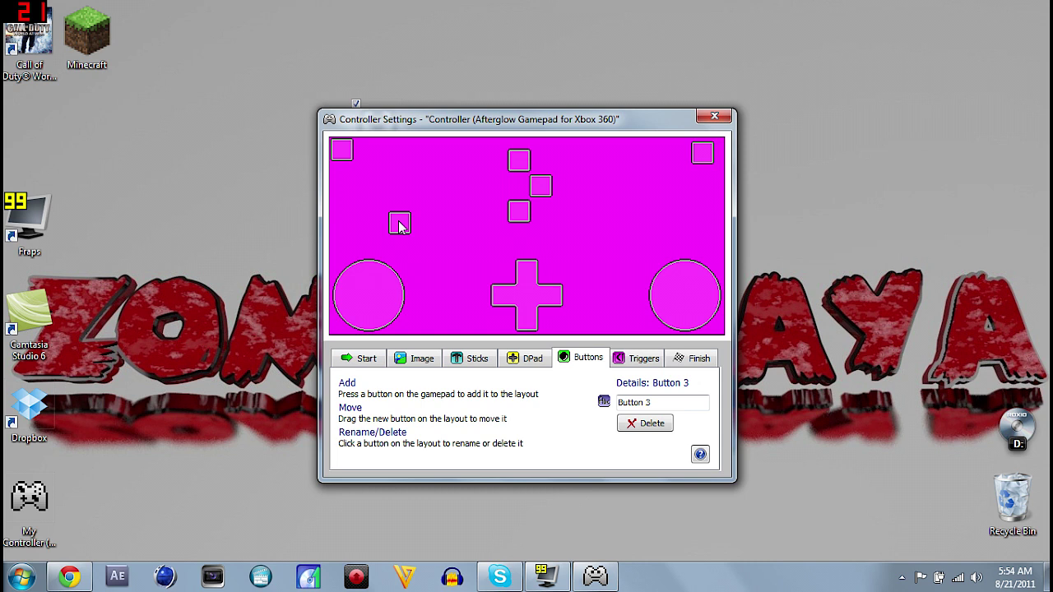
pyautogui.moveTo(401, 225); pyautogui.dragTo(566, 251)
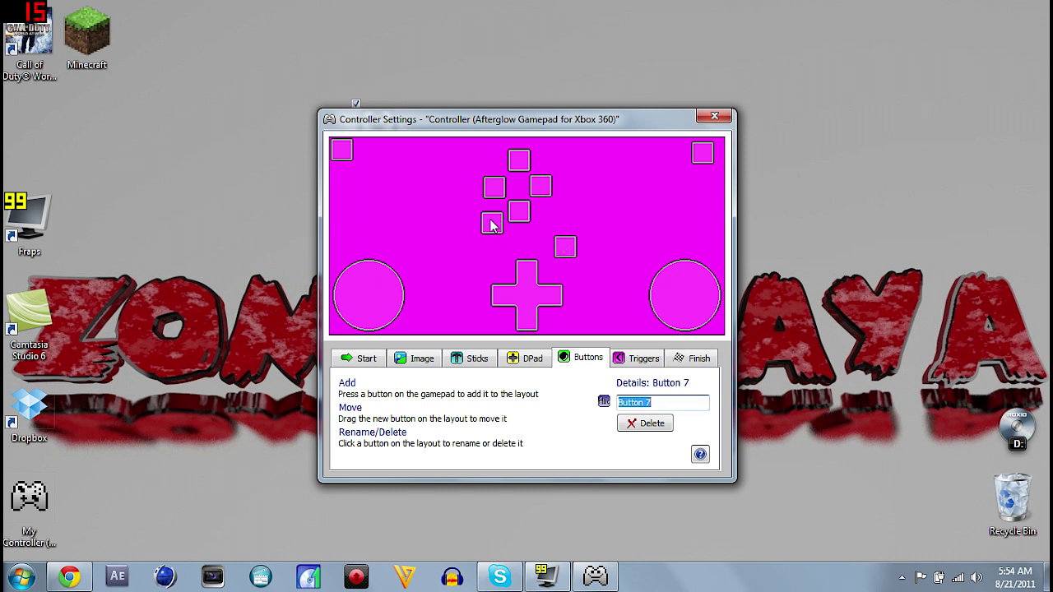
# Position Button 7 above the DPad's left side, Buttons 9 and 10 above the left and right sticks, and Button 1 at the diamond's bottom
pyautogui.moveTo(491, 223); pyautogui.dragTo(485, 252)
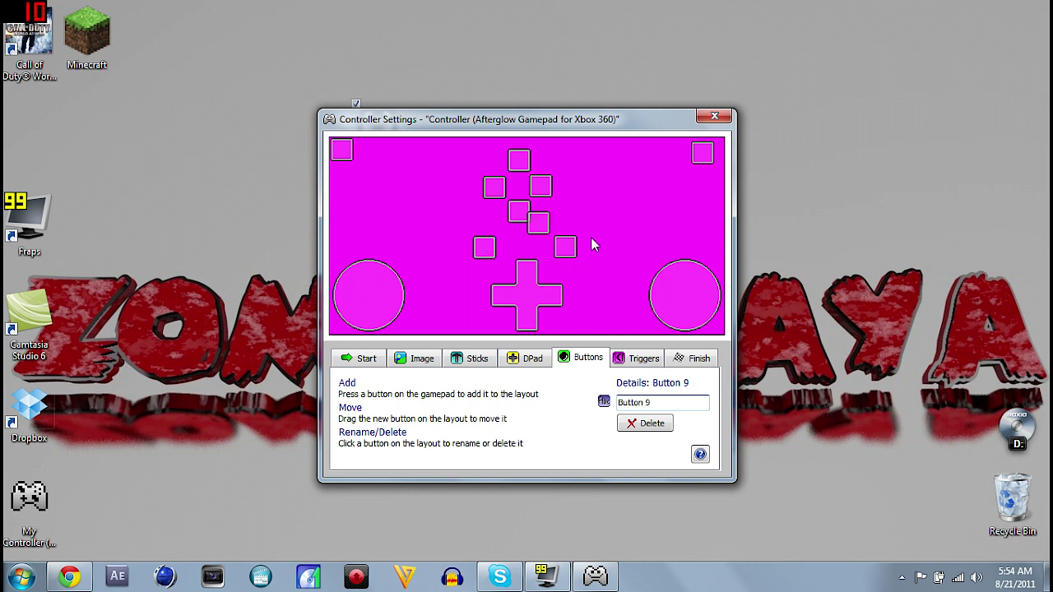
pyautogui.moveTo(544, 222); pyautogui.dragTo(372, 242)
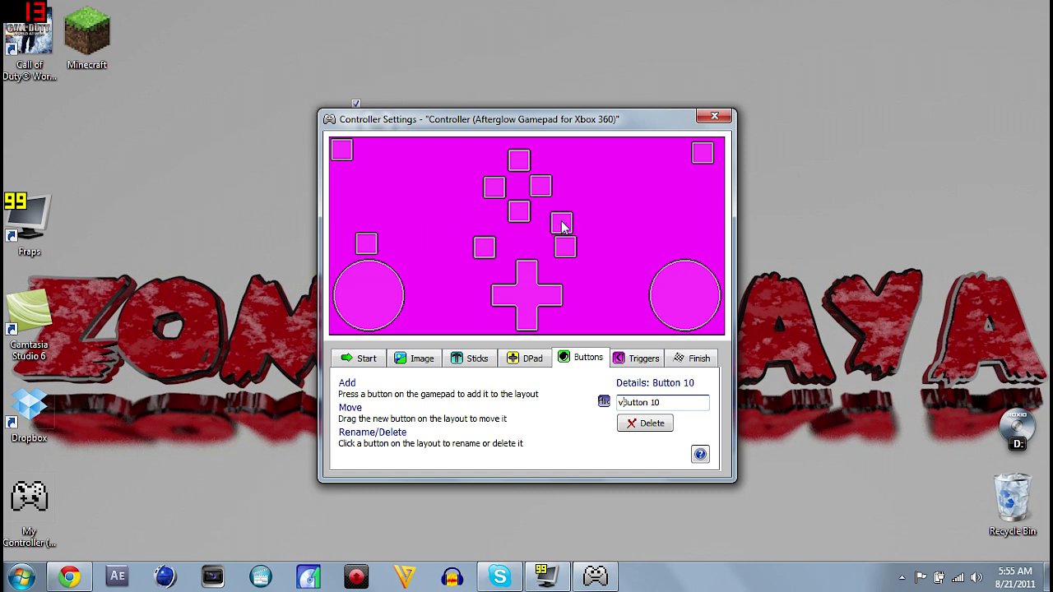
pyautogui.moveTo(562, 227); pyautogui.dragTo(686, 244)
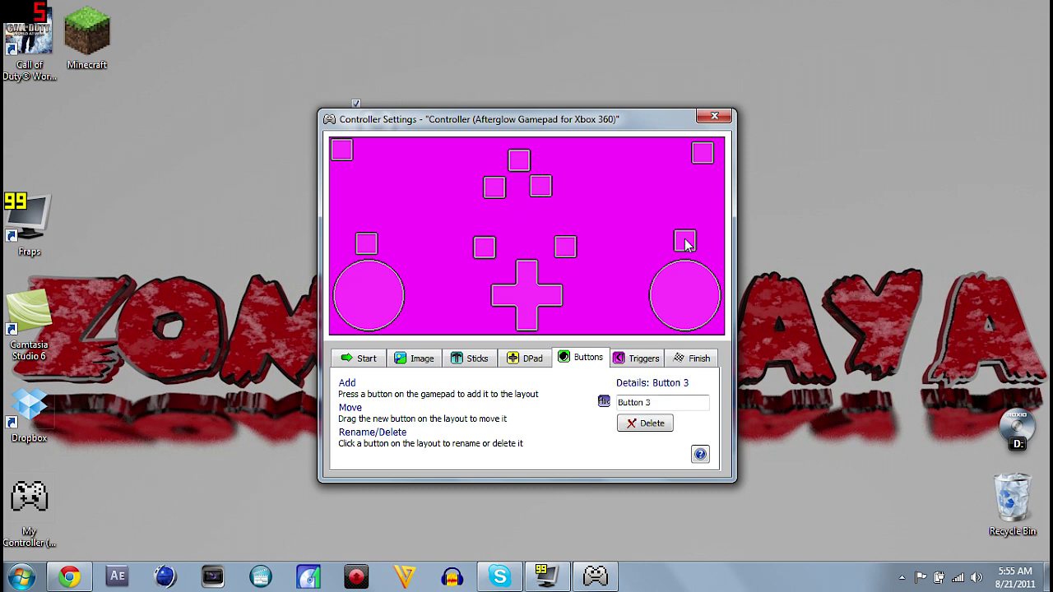
pyautogui.moveTo(353, 222); pyautogui.dragTo(522, 221)
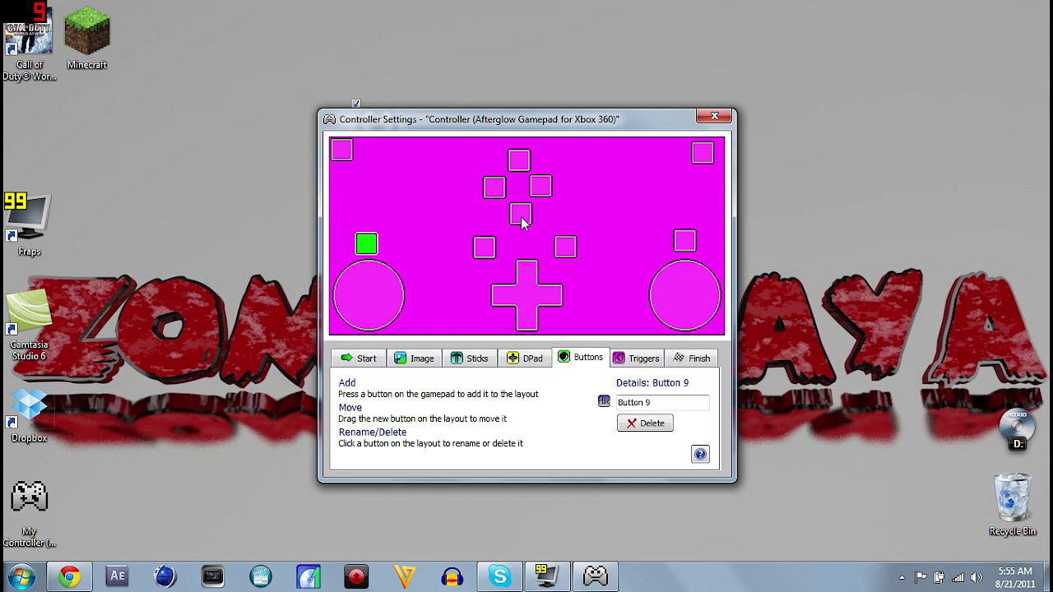
pyautogui.write('v')
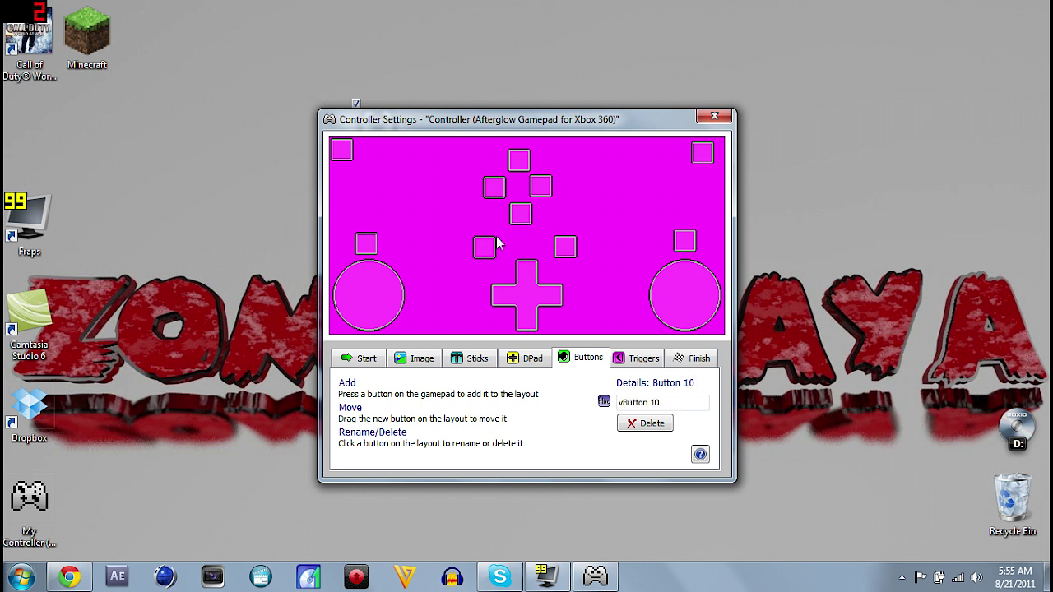
# Enable the analog triggers, place each one directly below its corner shoulder button, and close the controller settings
pyautogui.click(642, 360)
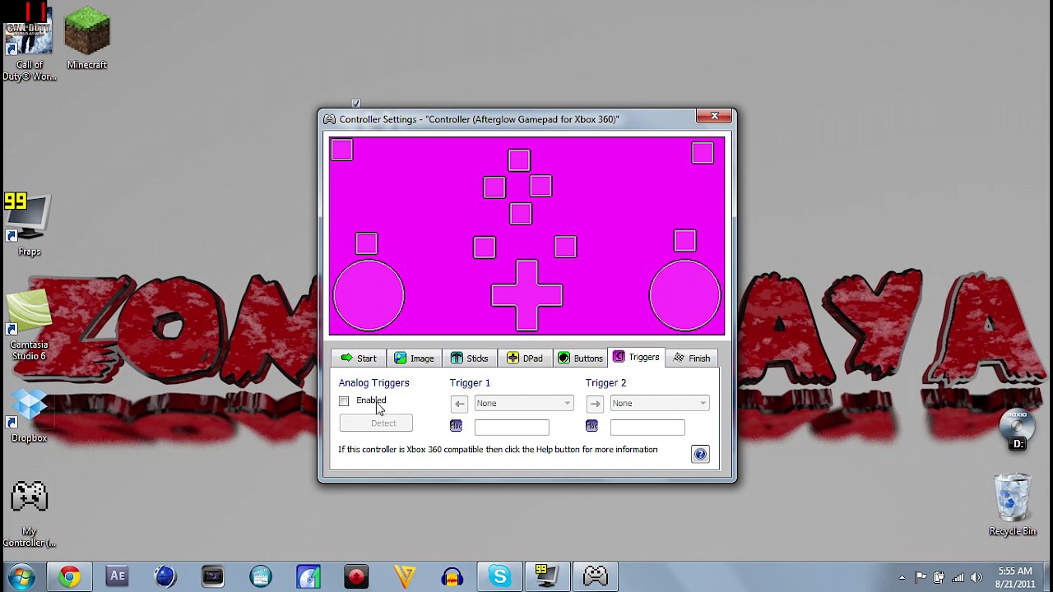
pyautogui.click(345, 402)
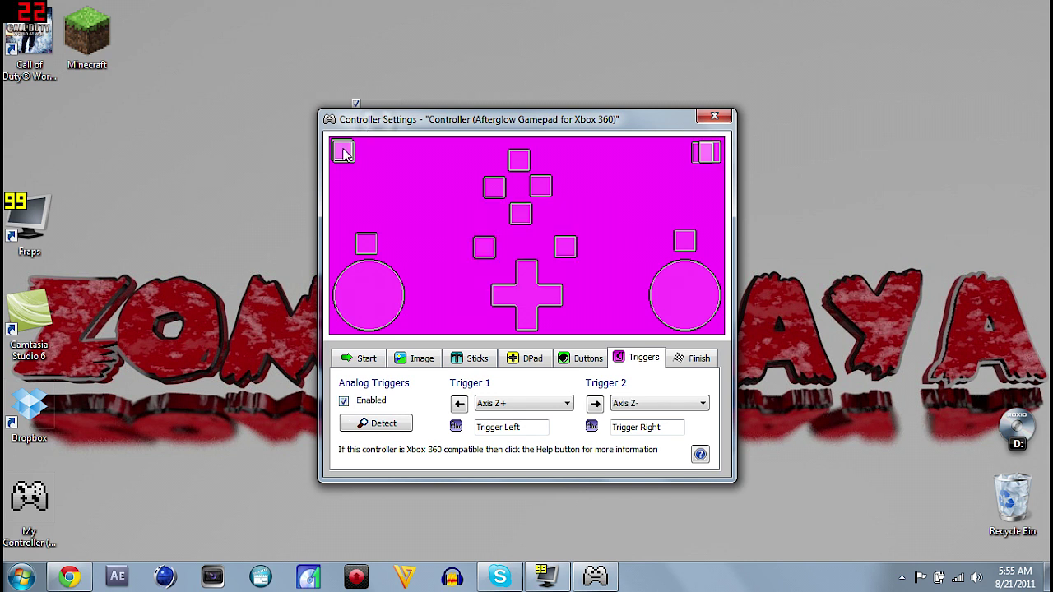
pyautogui.moveTo(344, 153); pyautogui.dragTo(409, 176)
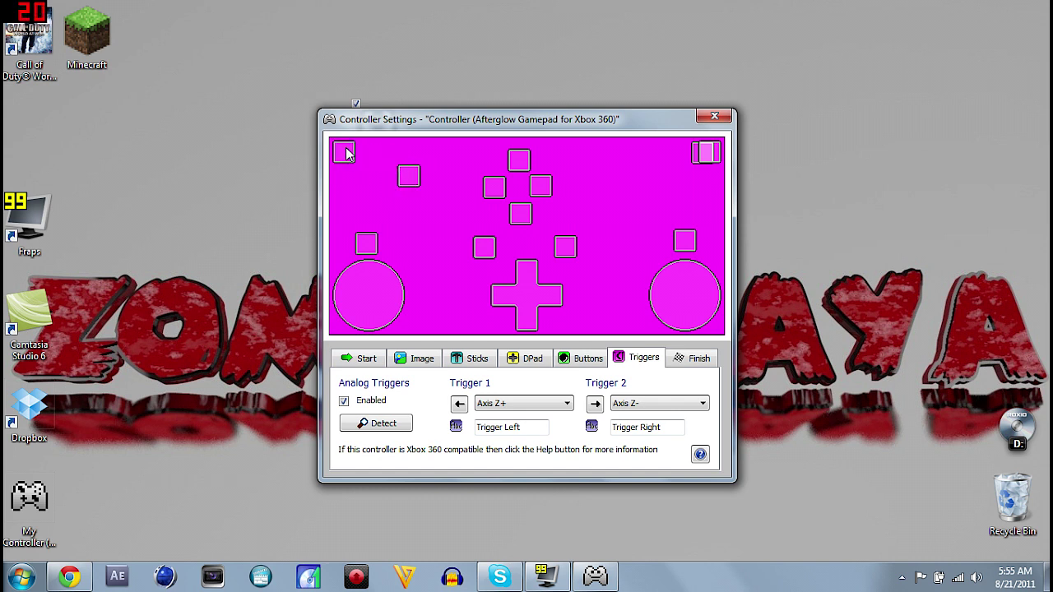
pyautogui.moveTo(346, 169); pyautogui.dragTo(350, 187)
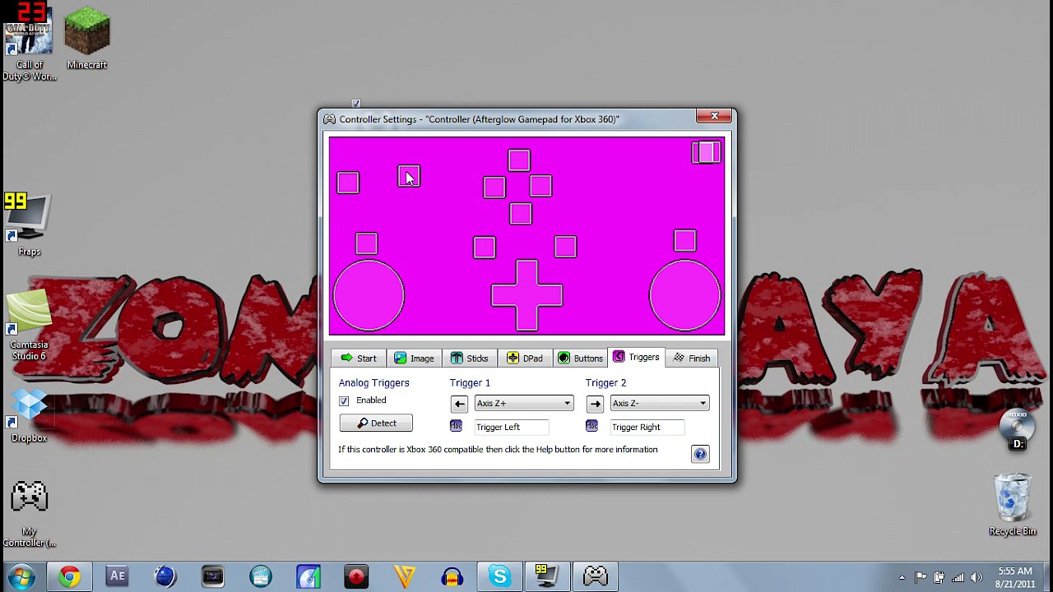
pyautogui.moveTo(408, 173); pyautogui.dragTo(349, 149)
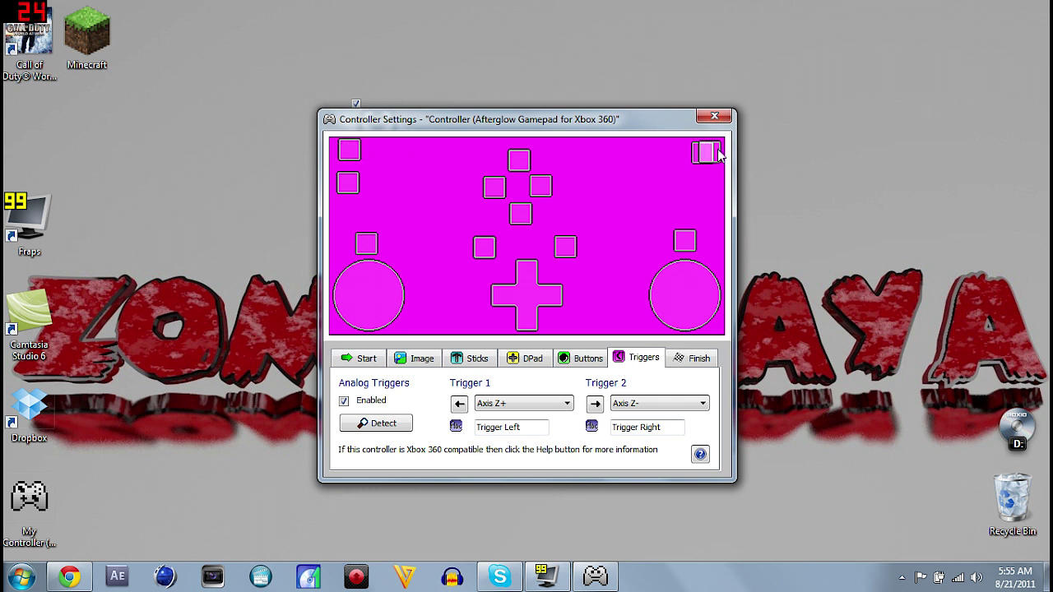
pyautogui.moveTo(715, 156); pyautogui.dragTo(714, 191)
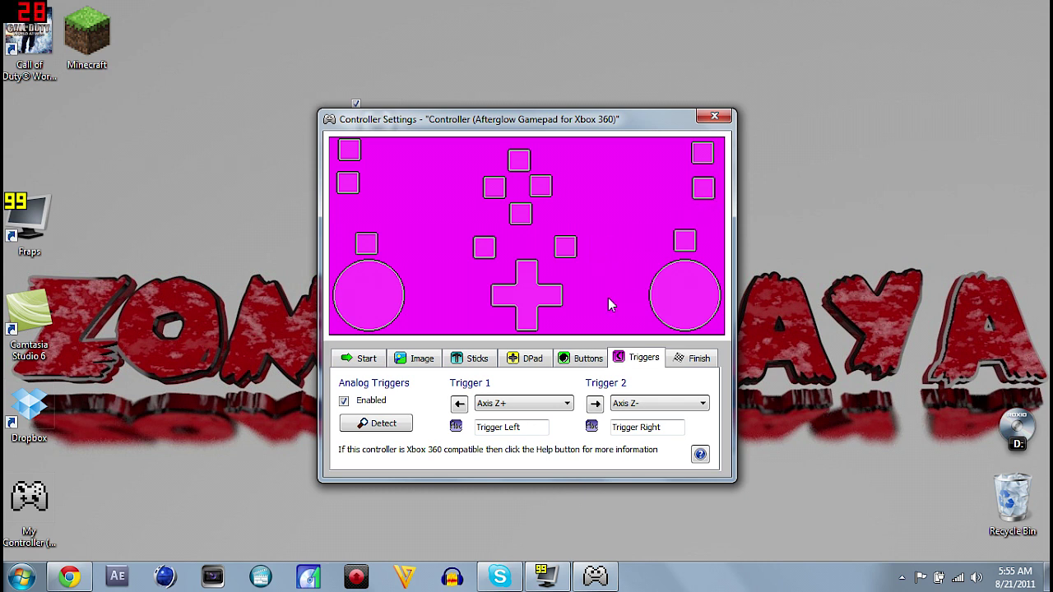
pyautogui.click(688, 361)
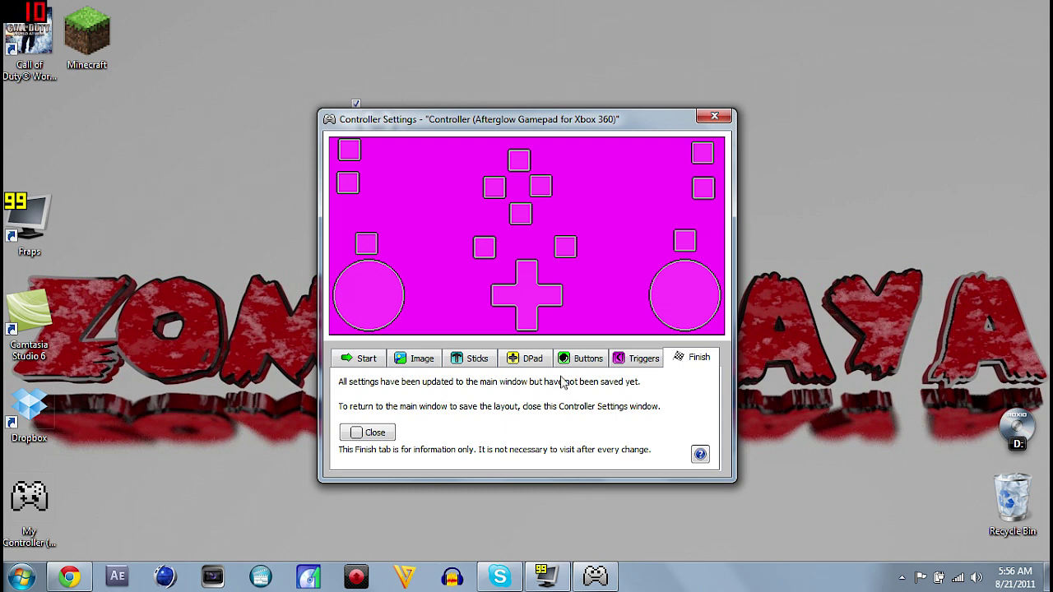
pyautogui.click(380, 433)
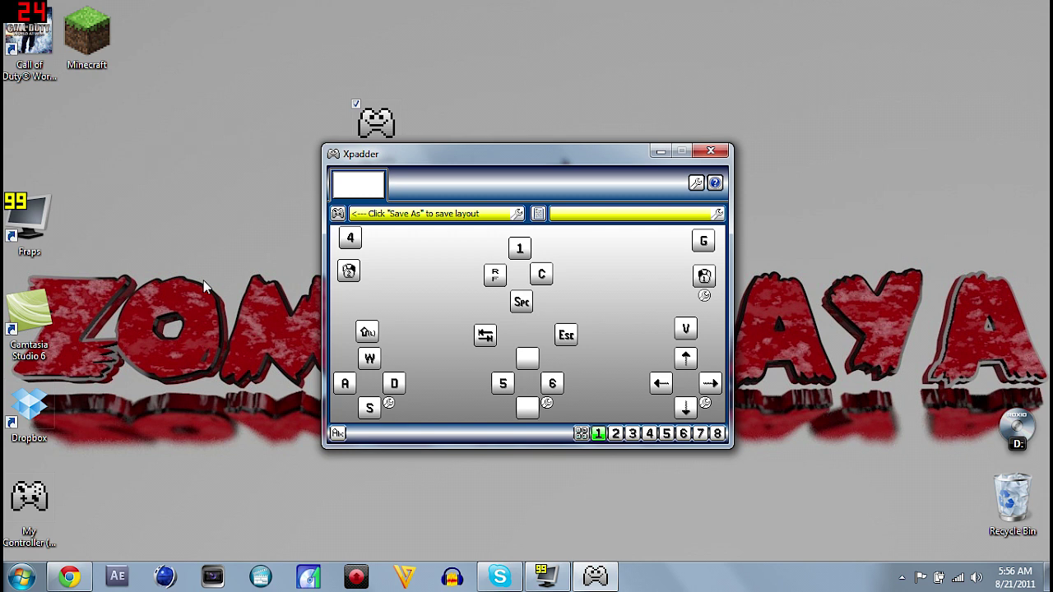
# Assign the 1 key to Button 4 and Space to Button 1
pyautogui.click(520, 249)
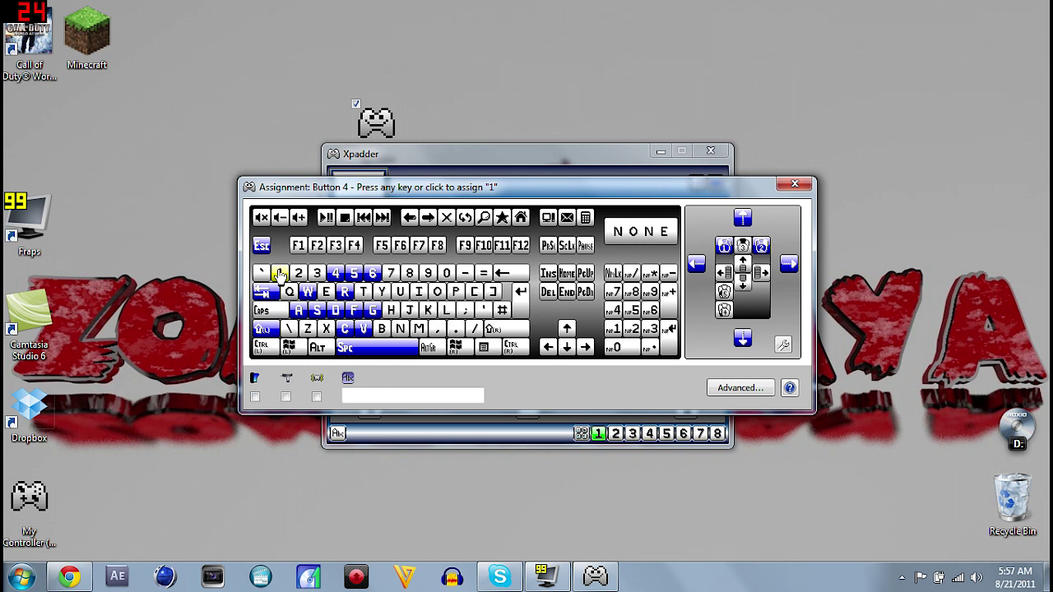
pyautogui.click(280, 274)
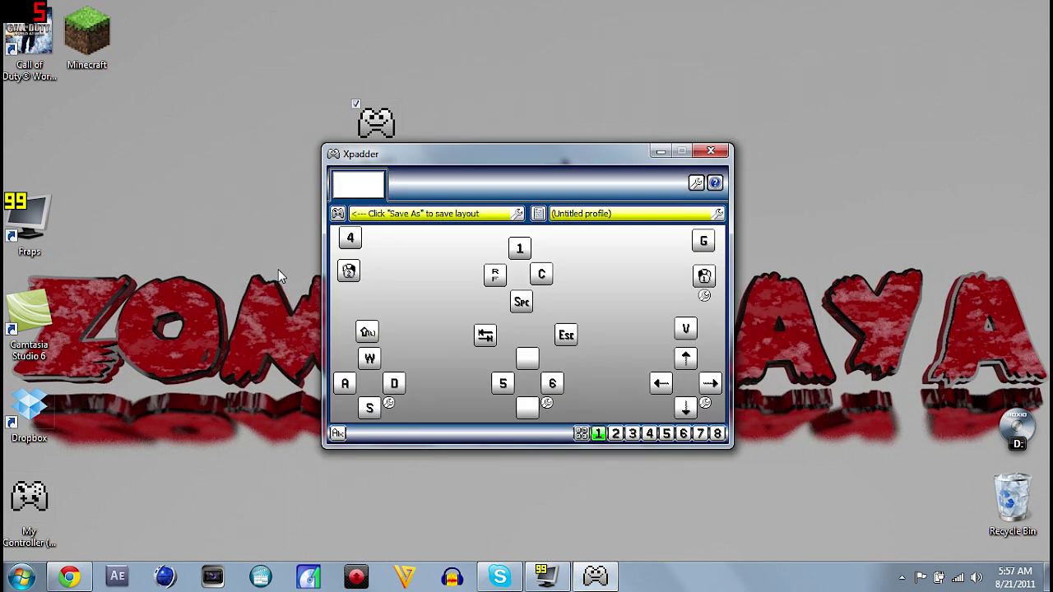
pyautogui.click(521, 303)
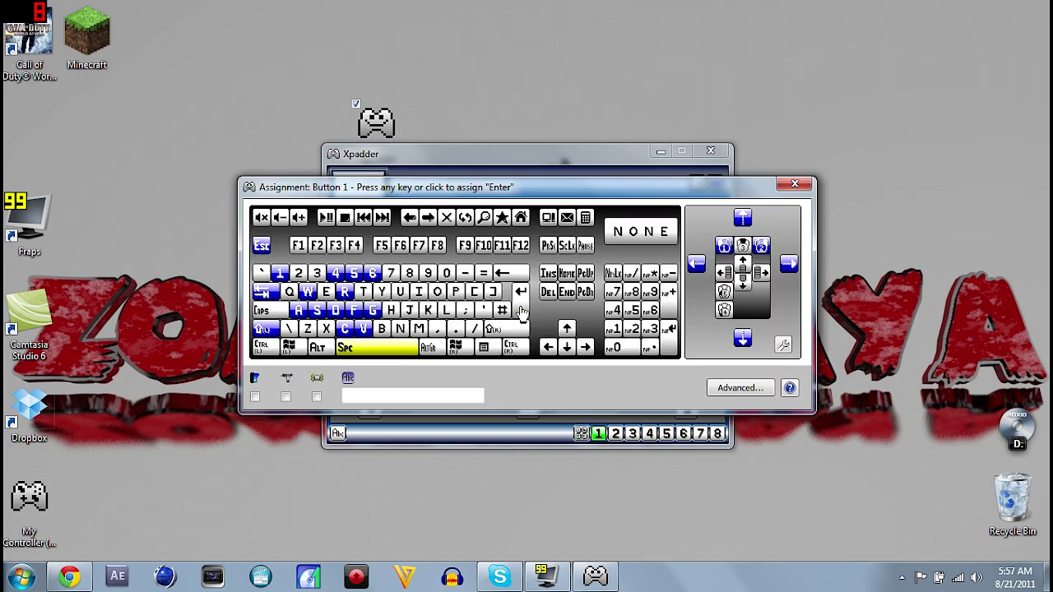
pyautogui.click(362, 352)
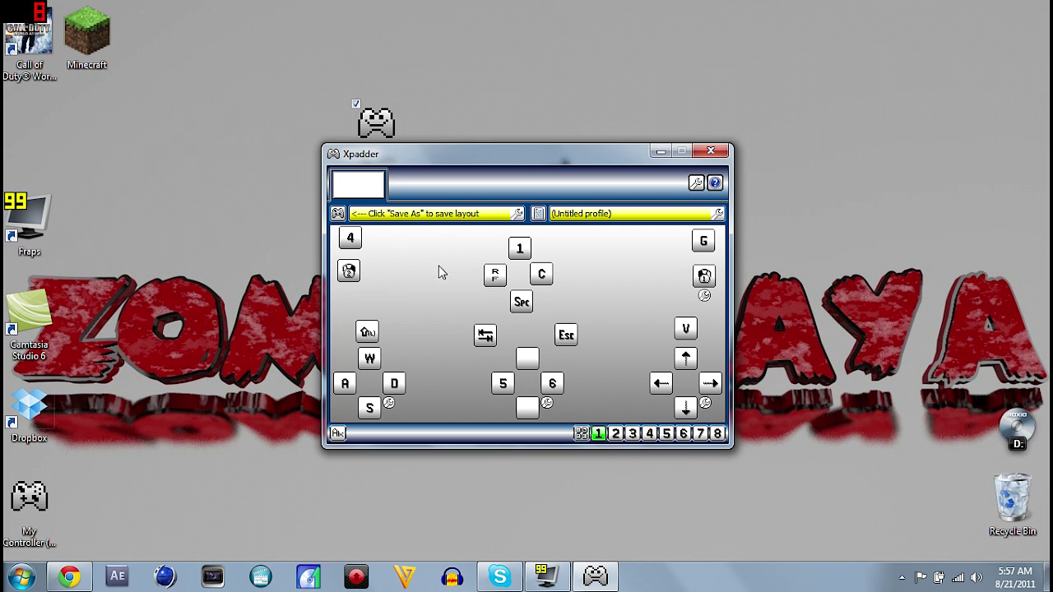
# Review Button 3's R and F key assignments, select its empty third slot in the advanced assignment, and close both assignment windows
pyautogui.click(494, 275)
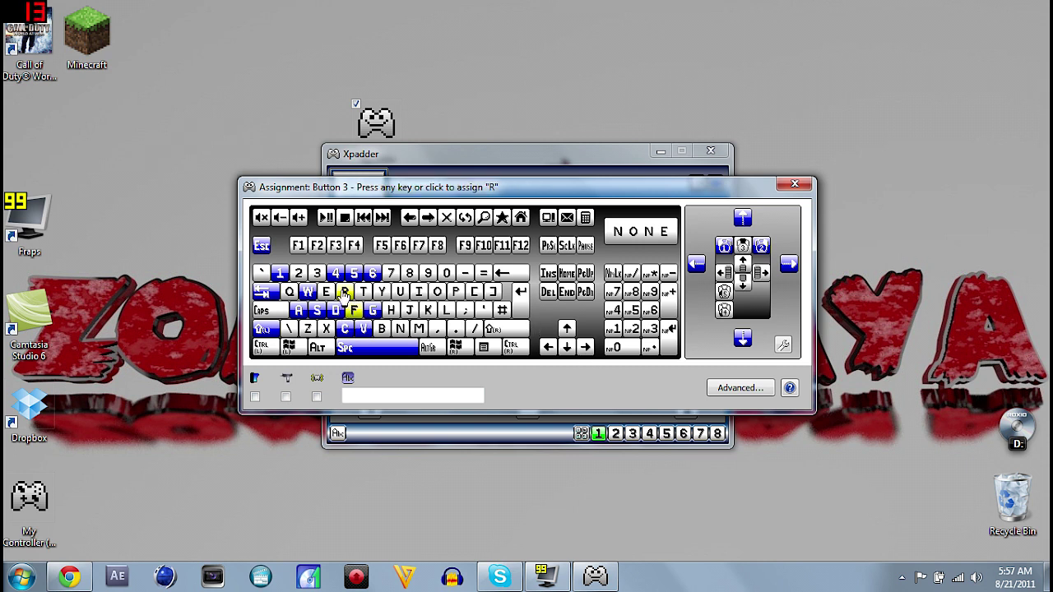
pyautogui.click(344, 293)
pyautogui.click(359, 308)
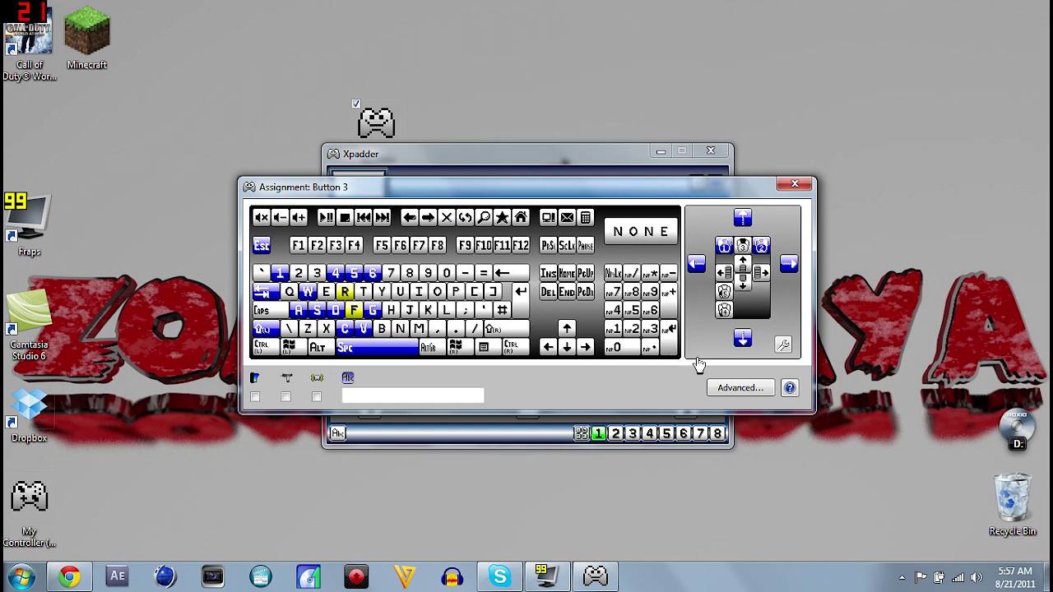
pyautogui.click(743, 387)
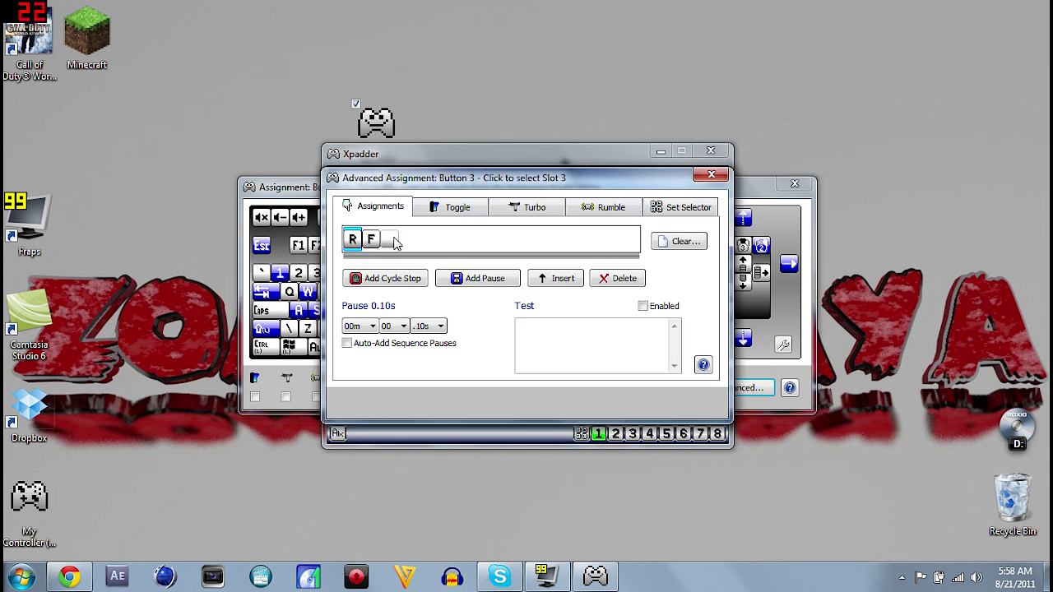
pyautogui.click(391, 240)
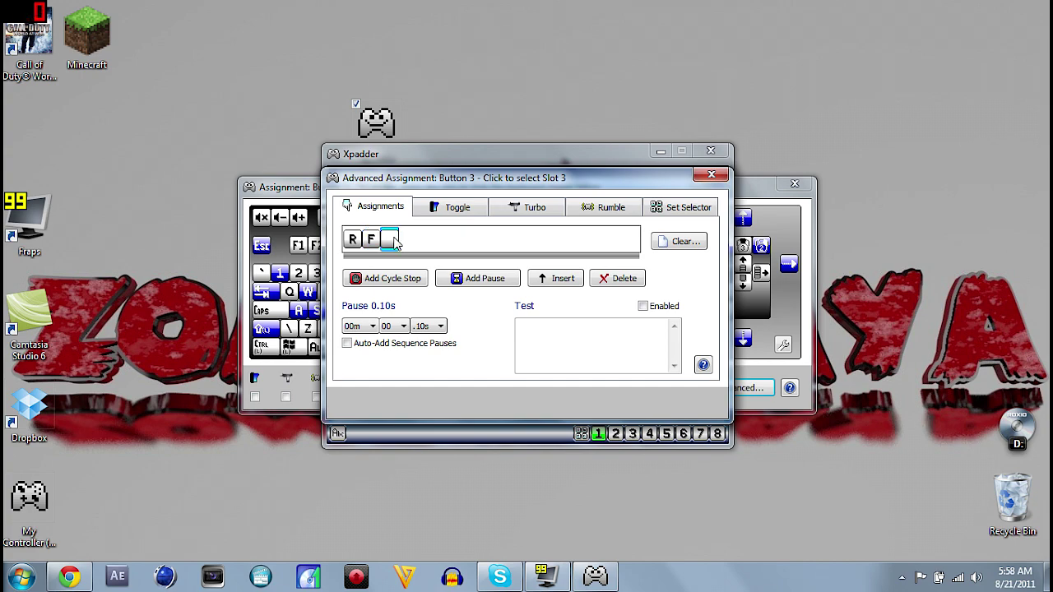
pyautogui.click(712, 176)
pyautogui.click(795, 183)
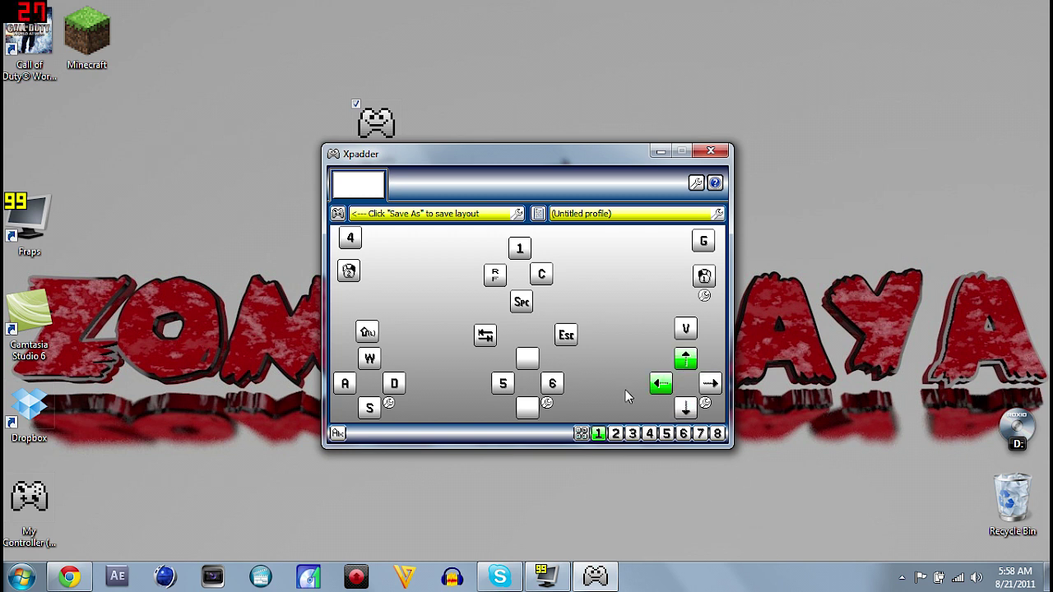
# Check which mouse movement is assigned to Stick 2 Up, and close its assignment window
pyautogui.click(686, 360)
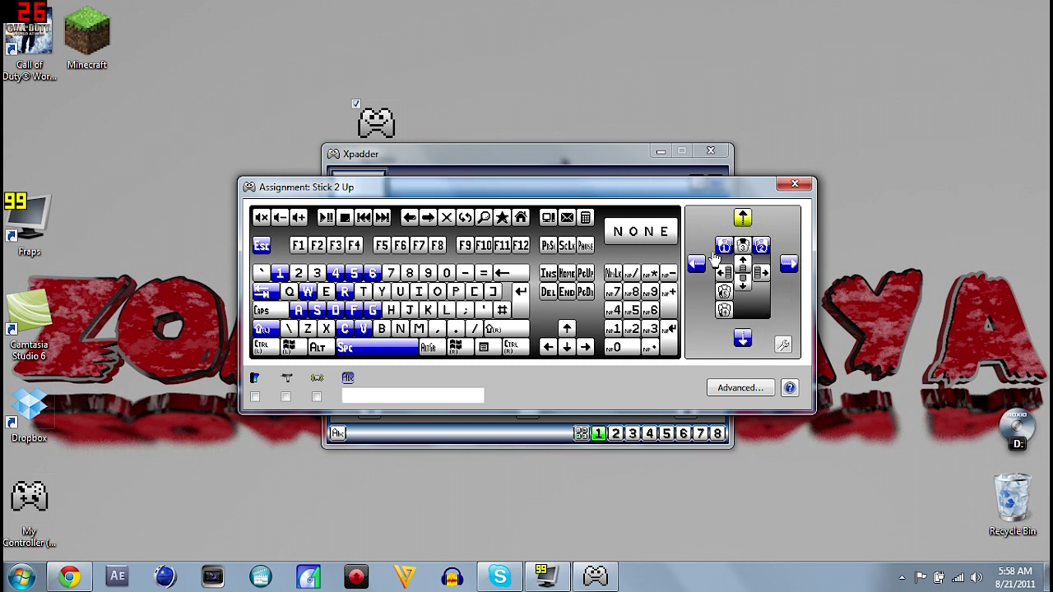
pyautogui.click(794, 186)
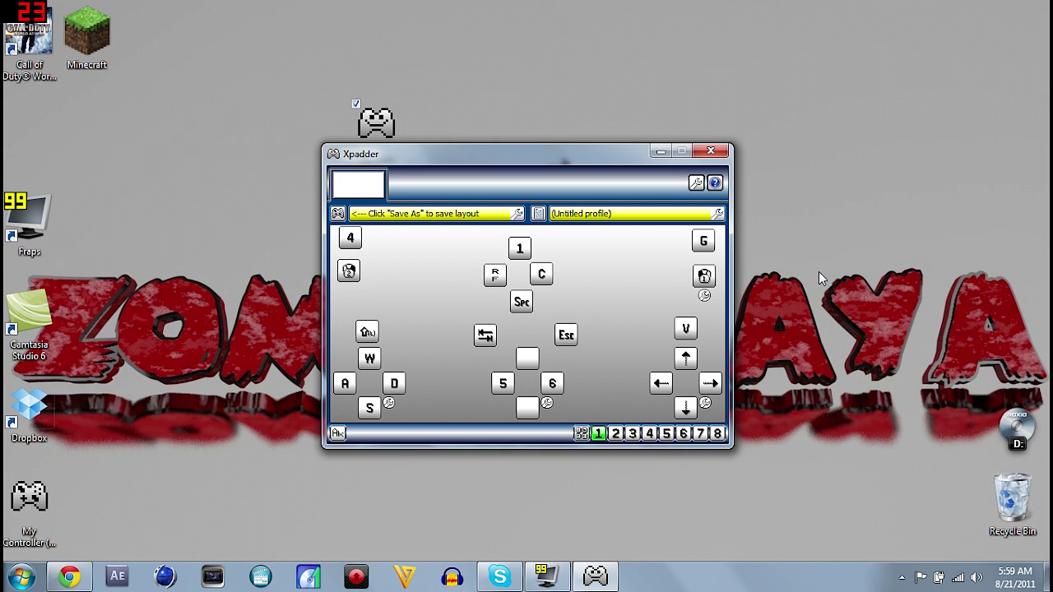
# Save the controller layout to the desktop as My Controller (Afterglow Gamepad for Xbox 360), overwriting the existing file, and minimize the window
pyautogui.click(337, 214)
pyautogui.click(370, 299)
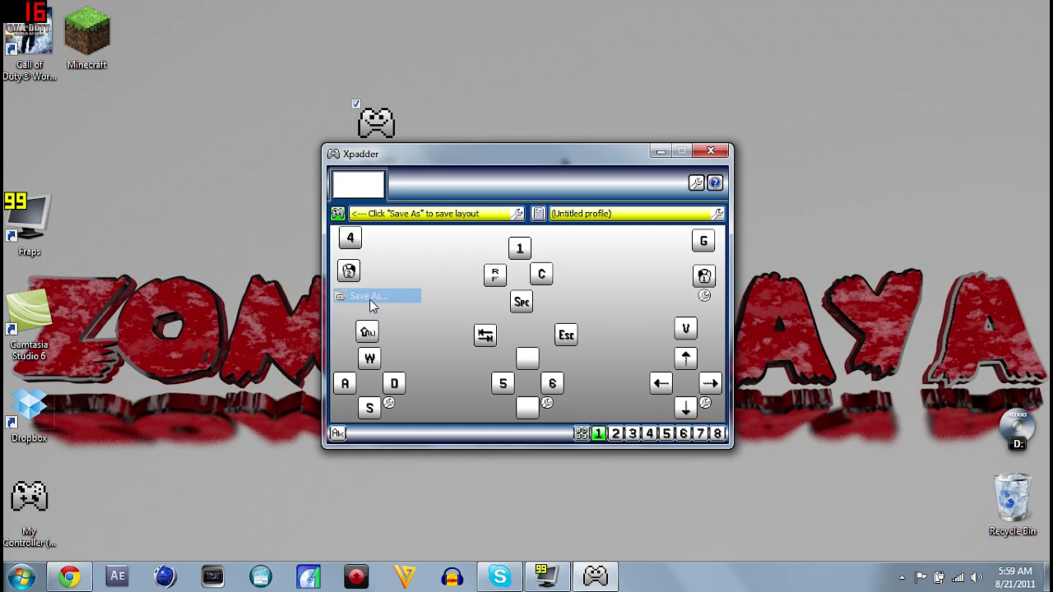
pyautogui.click(905, 514)
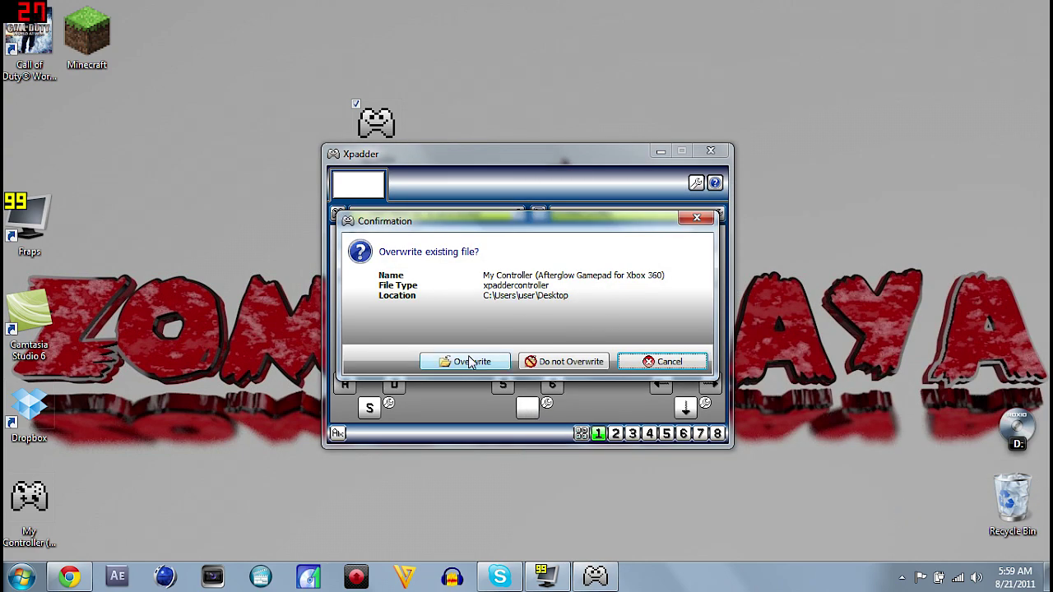
pyautogui.click(470, 363)
pyautogui.click(661, 360)
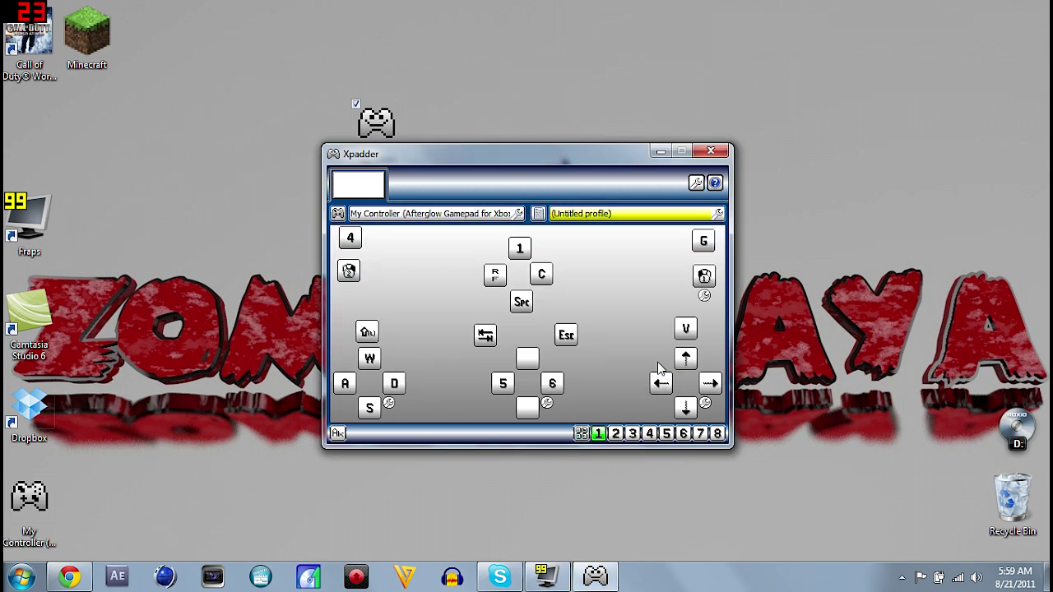
pyautogui.click(663, 150)
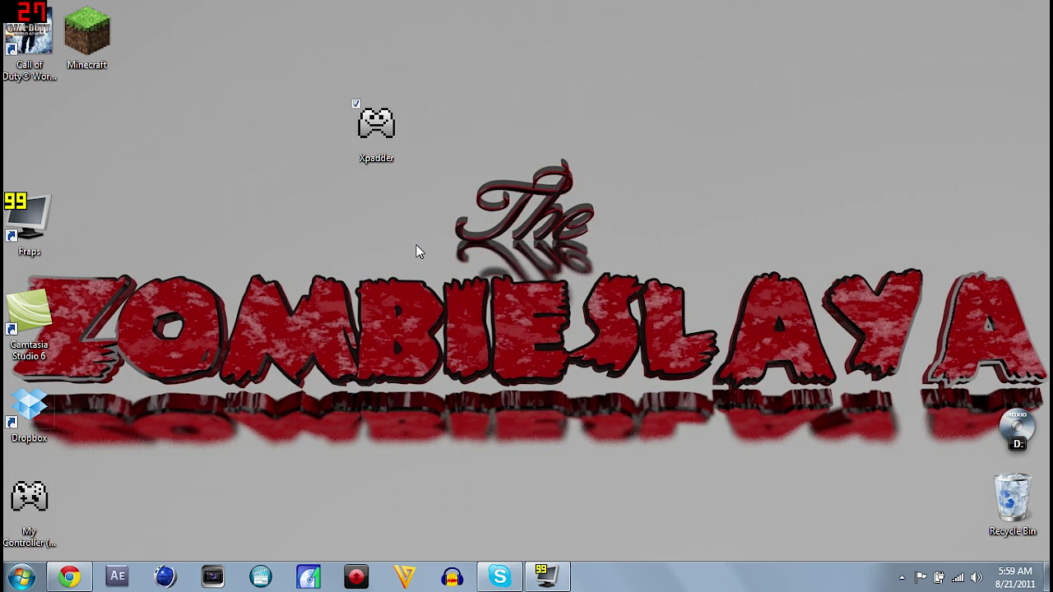